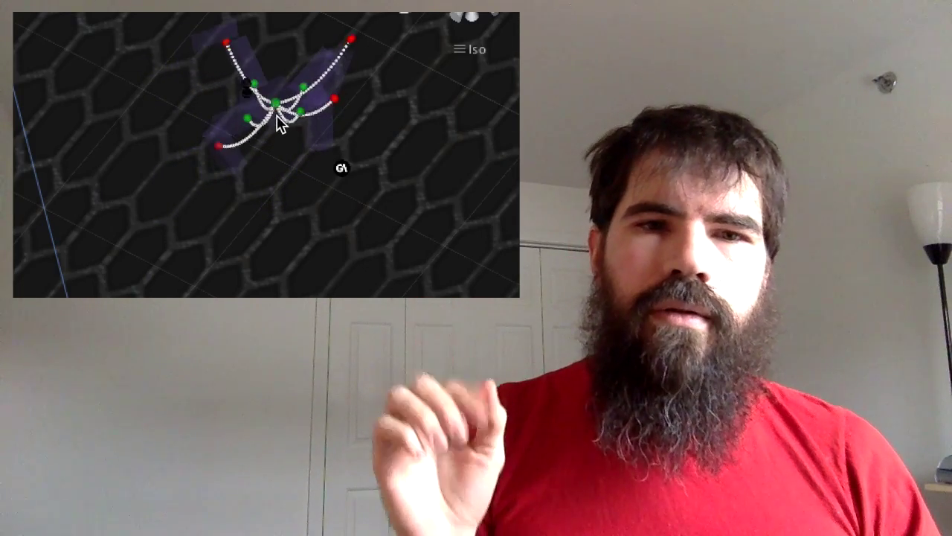
# Drag the quadrupus up and to the right across the hexagon floor
pyautogui.moveTo(278, 123); pyautogui.dragTo(349, 73)
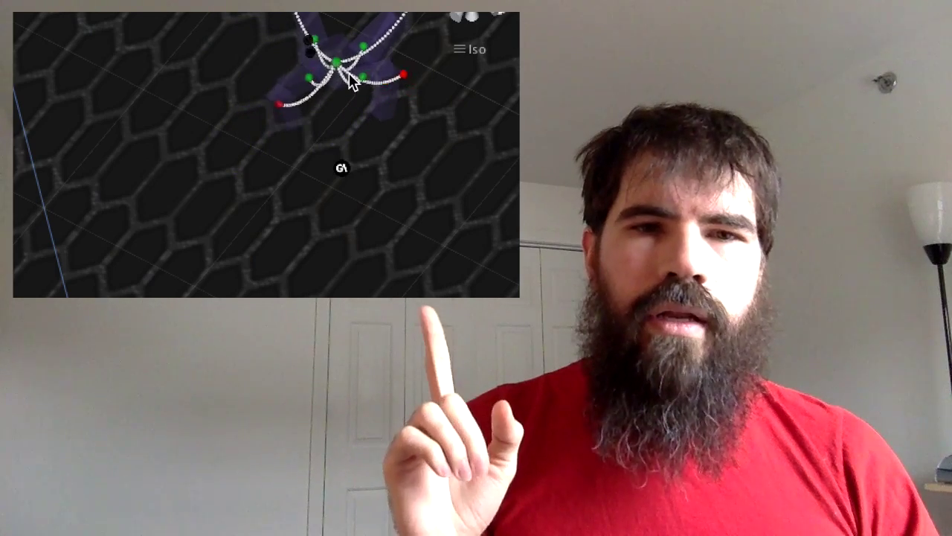